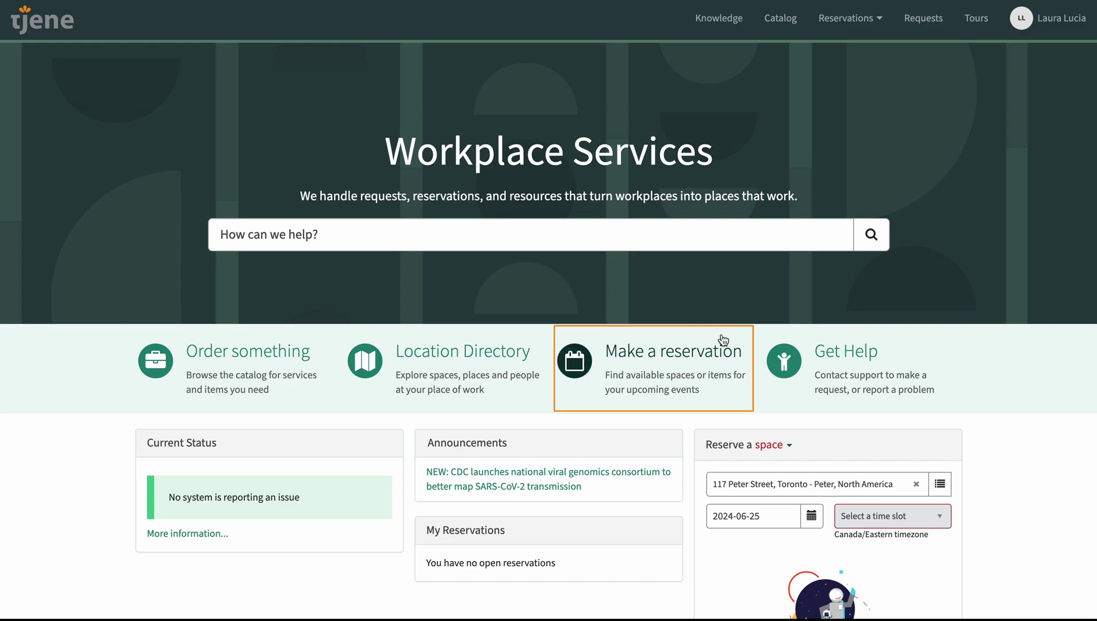
- Start a new reservation and choose 'Browse near a person' for the workspace search
left_click(734, 403)
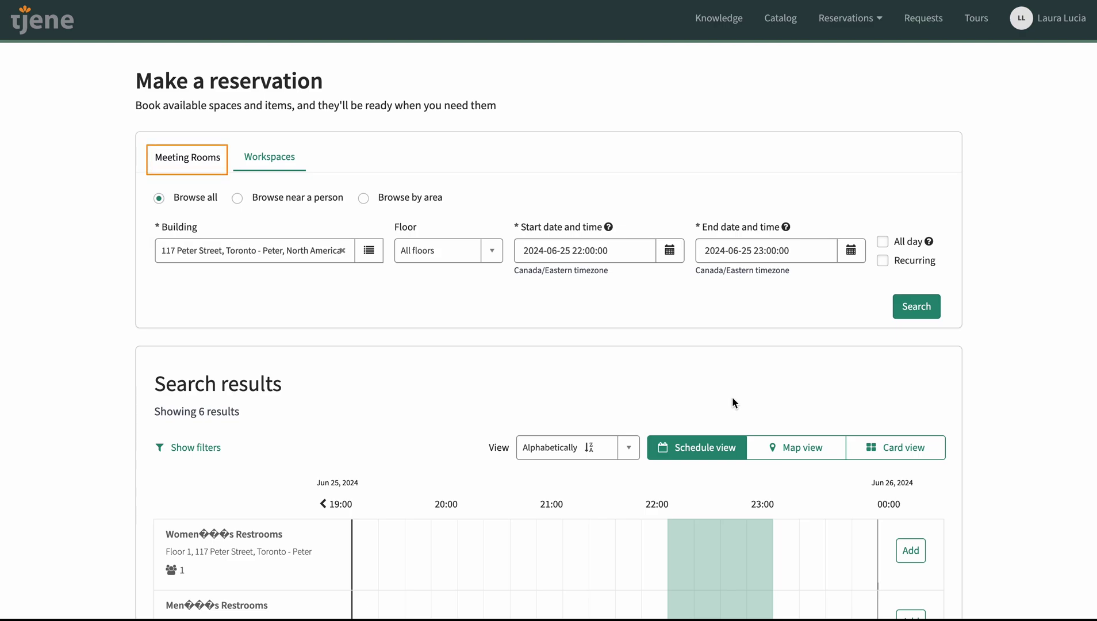
key("Tab")
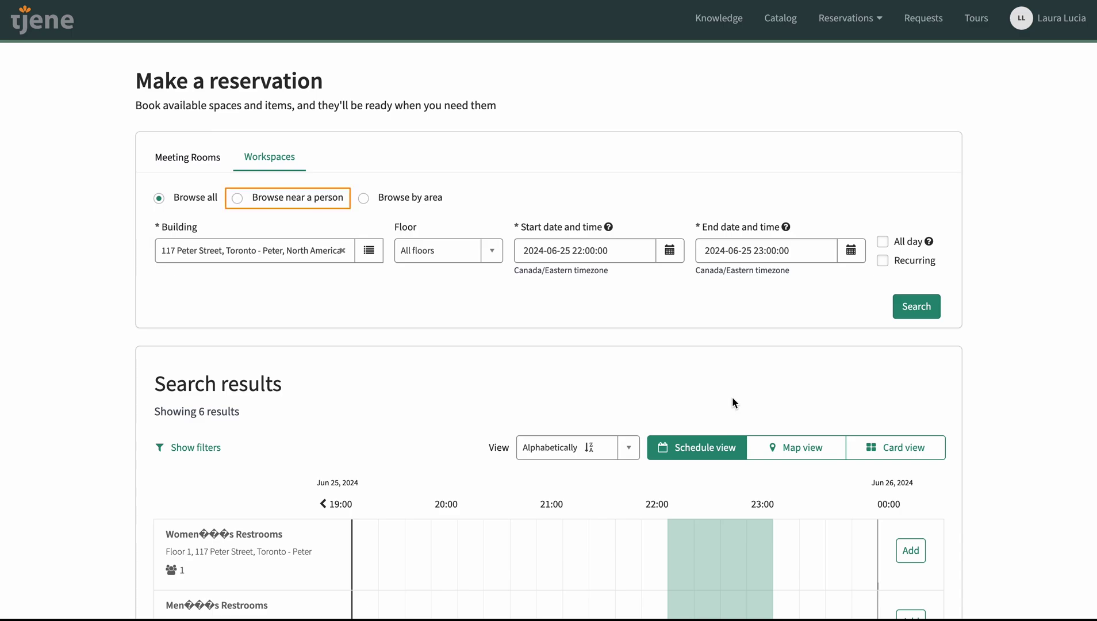
key("Tab")
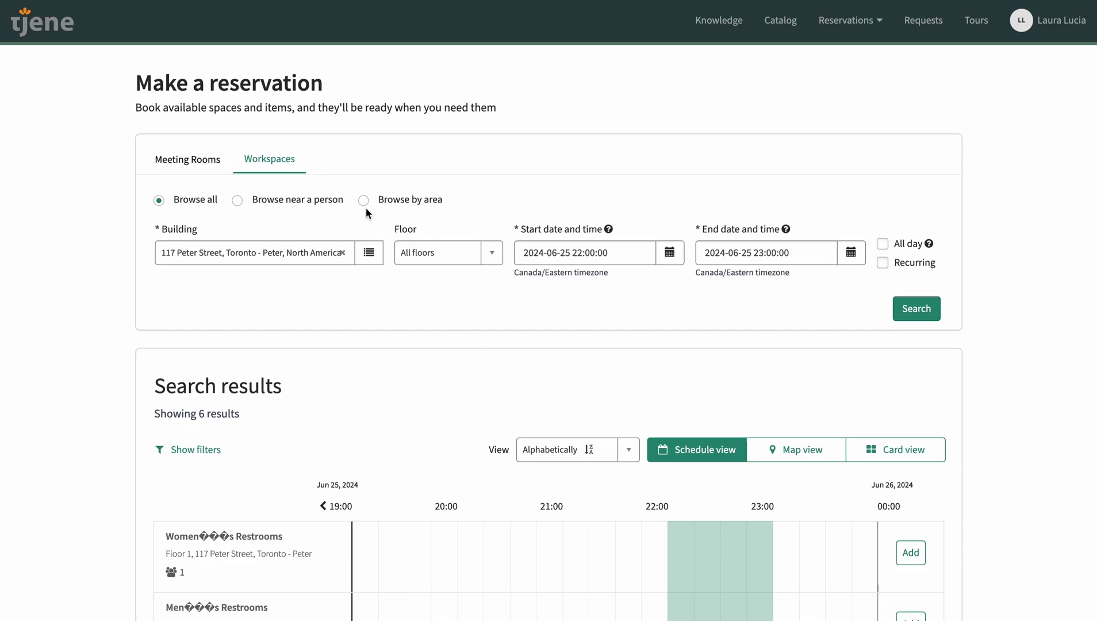
left_click(332, 202)
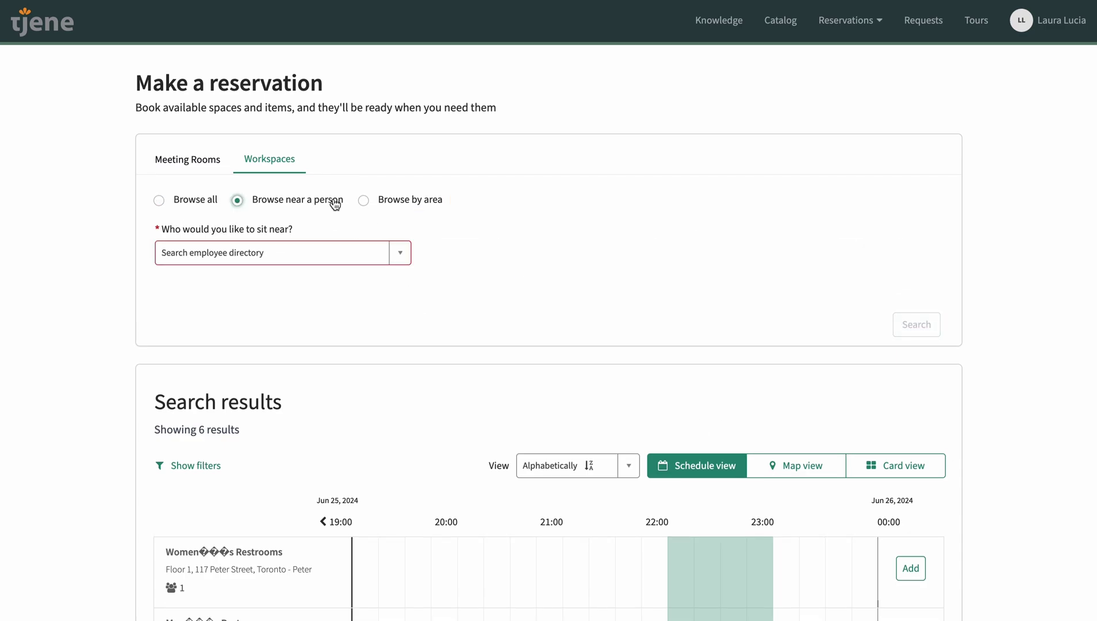
left_click(408, 252)
type("Eric T")
left_click(283, 310)
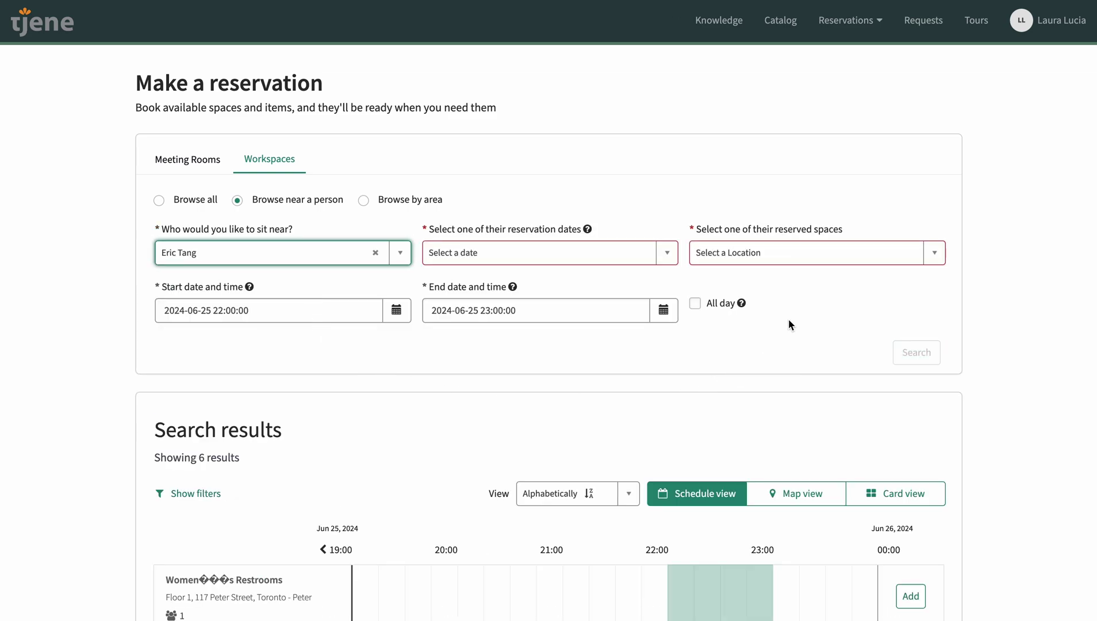
left_click(669, 255)
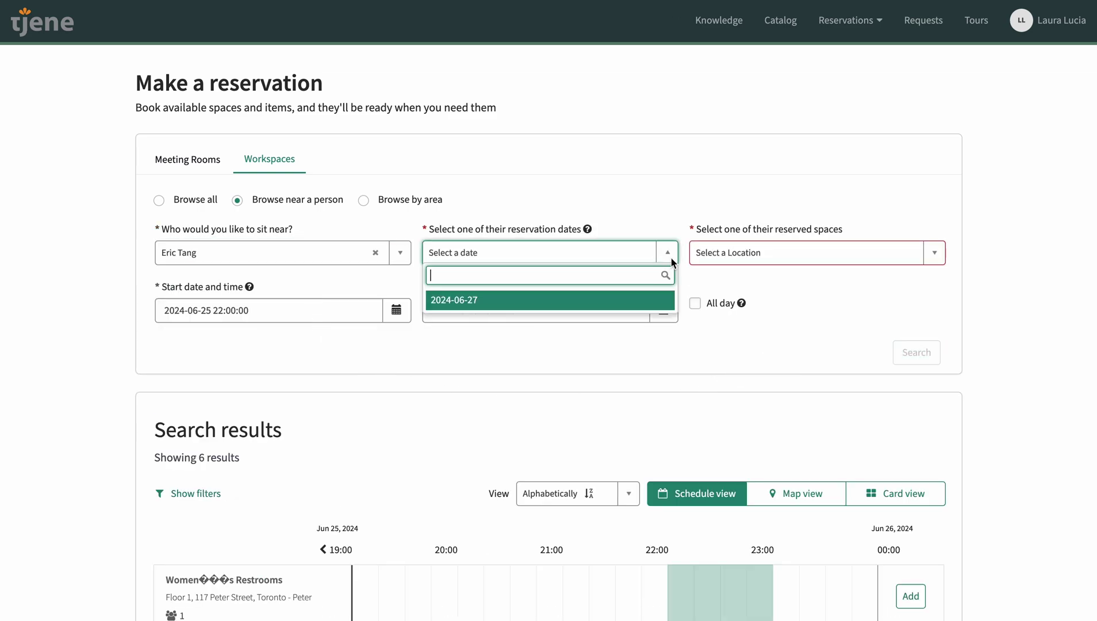
left_click(594, 300)
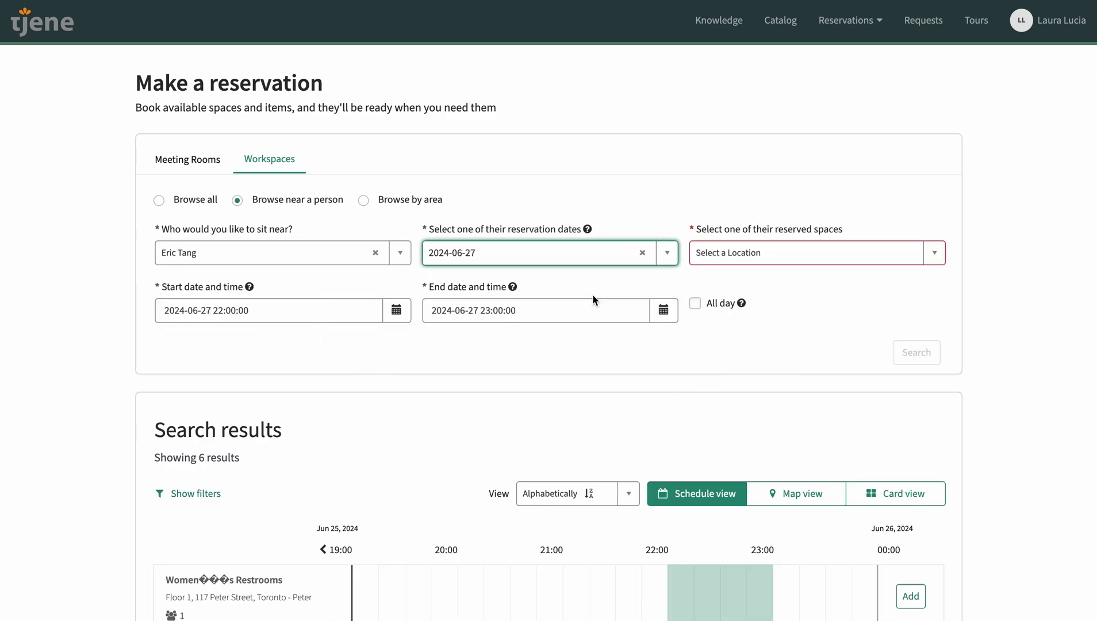
left_click(936, 260)
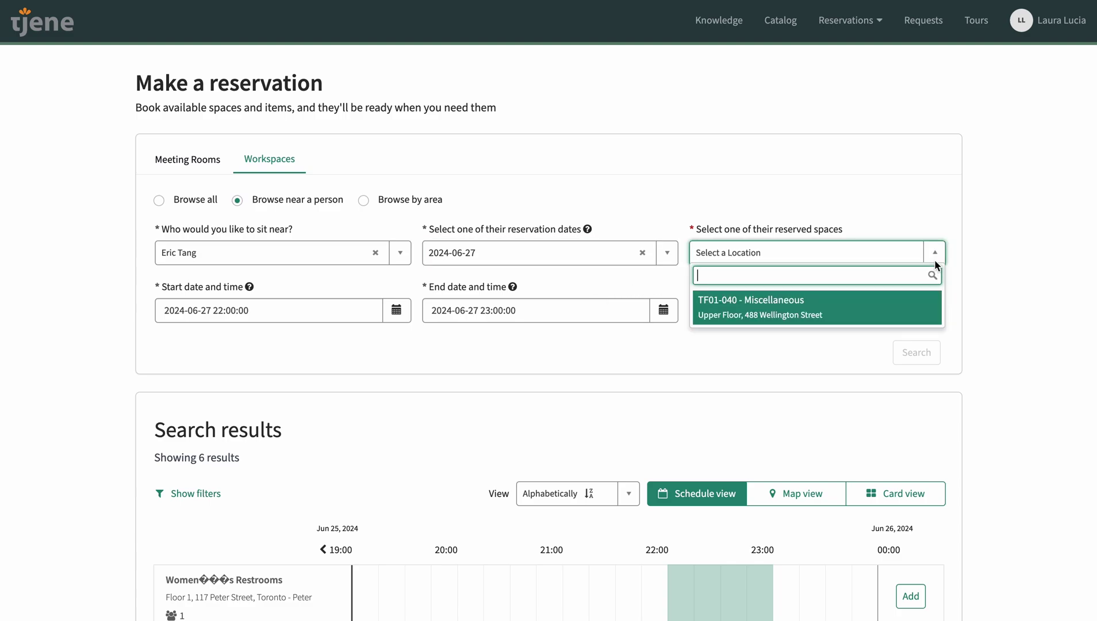
left_click(825, 302)
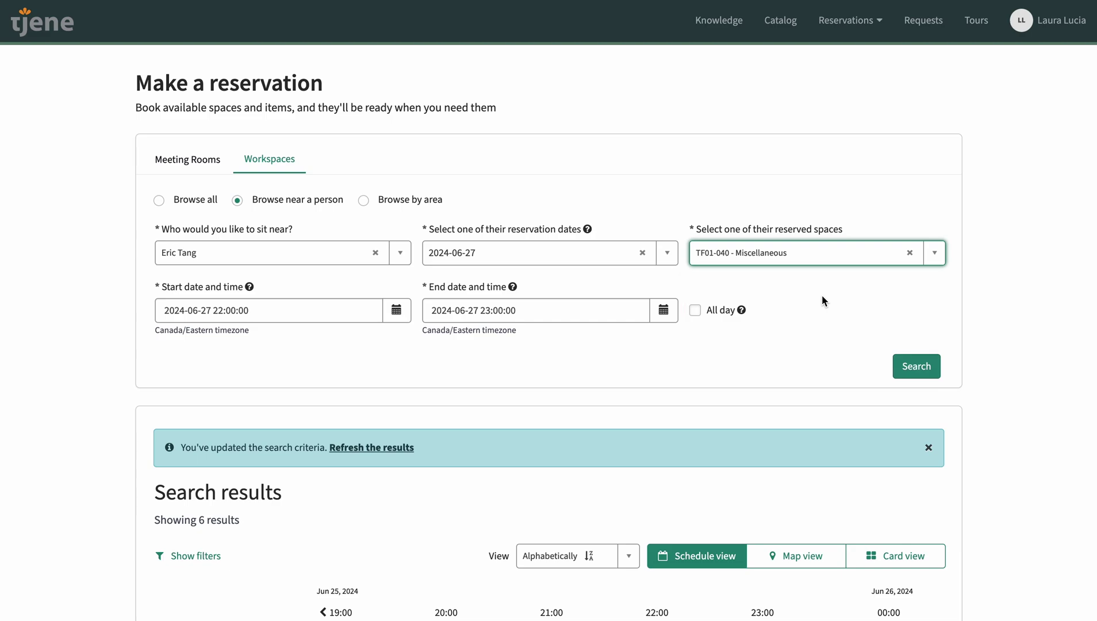
left_click(696, 310)
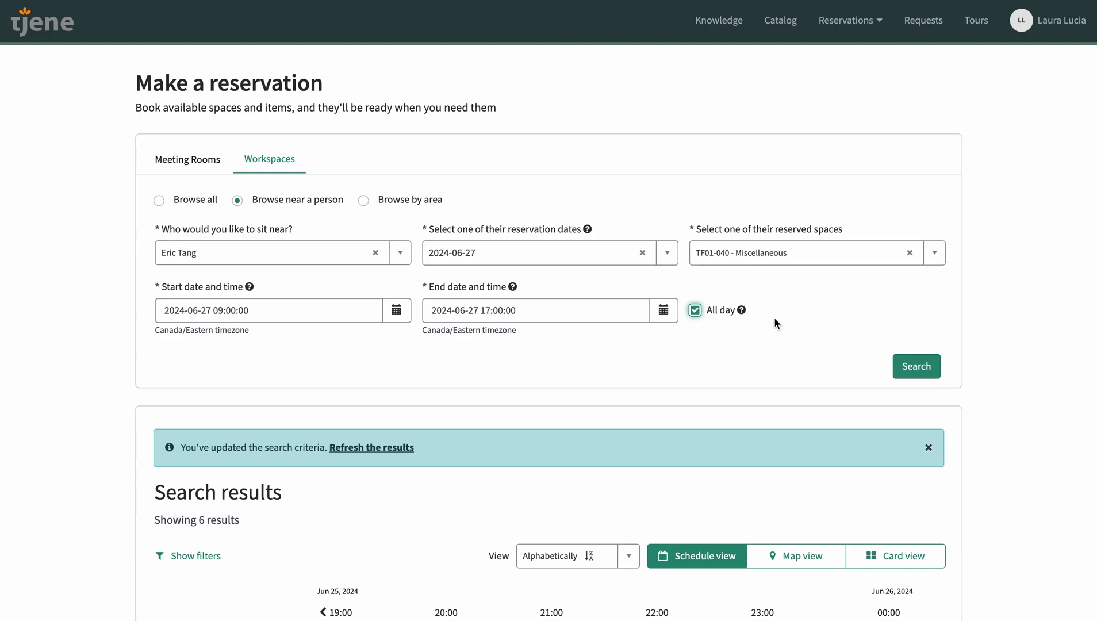
- Run the nearby search and view the results as cards, as a schedule, then on the floor map
left_click(916, 365)
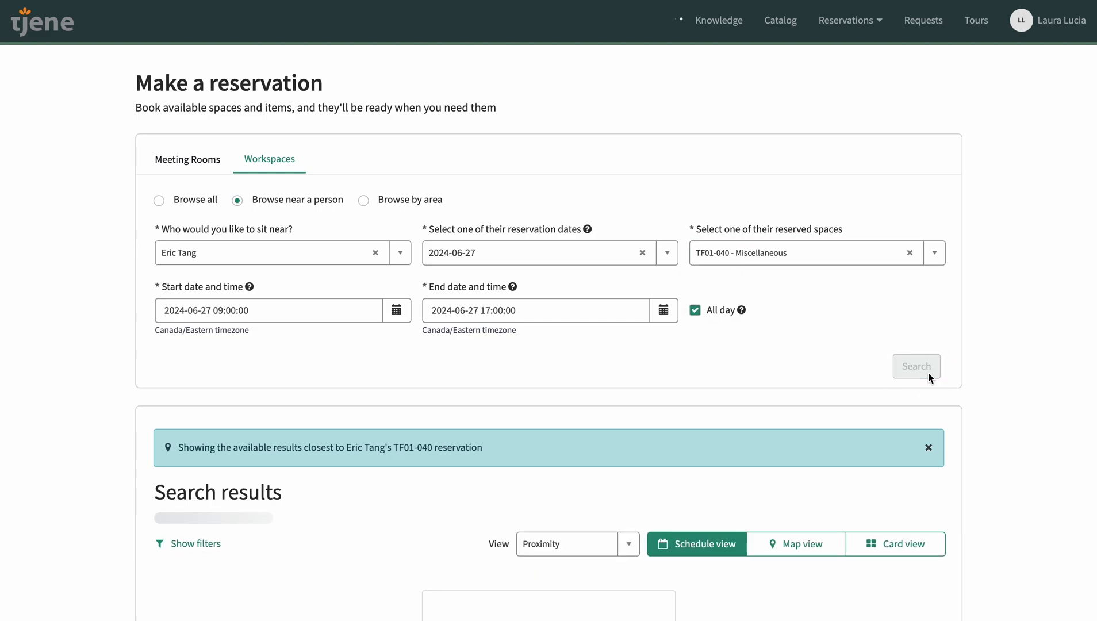
scroll(873, 363, "down", 2)
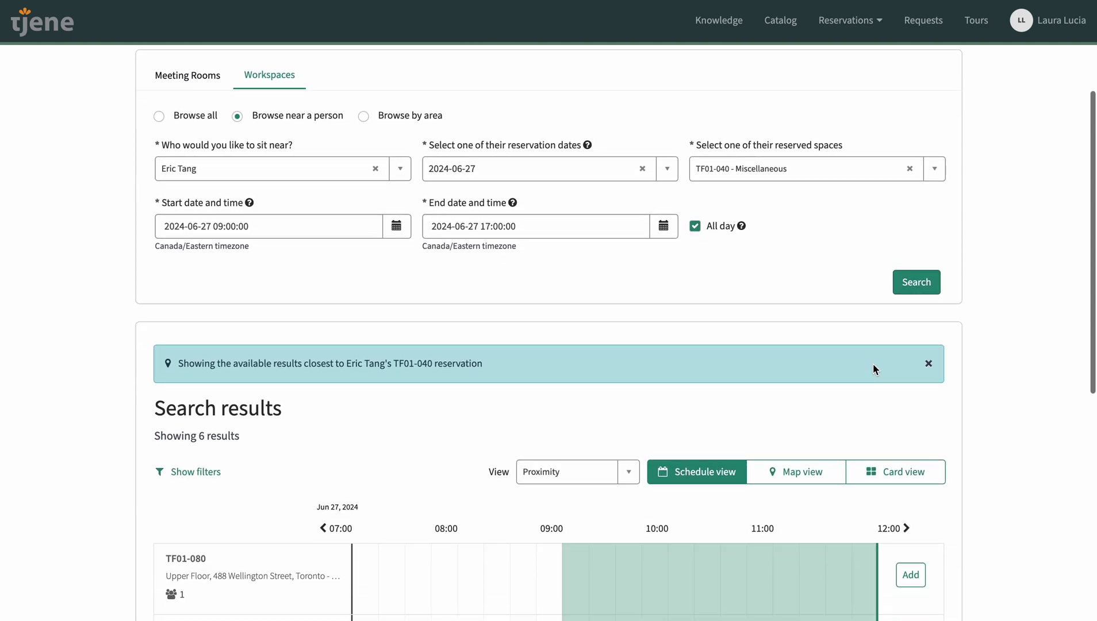
scroll(872, 364, "down", 3)
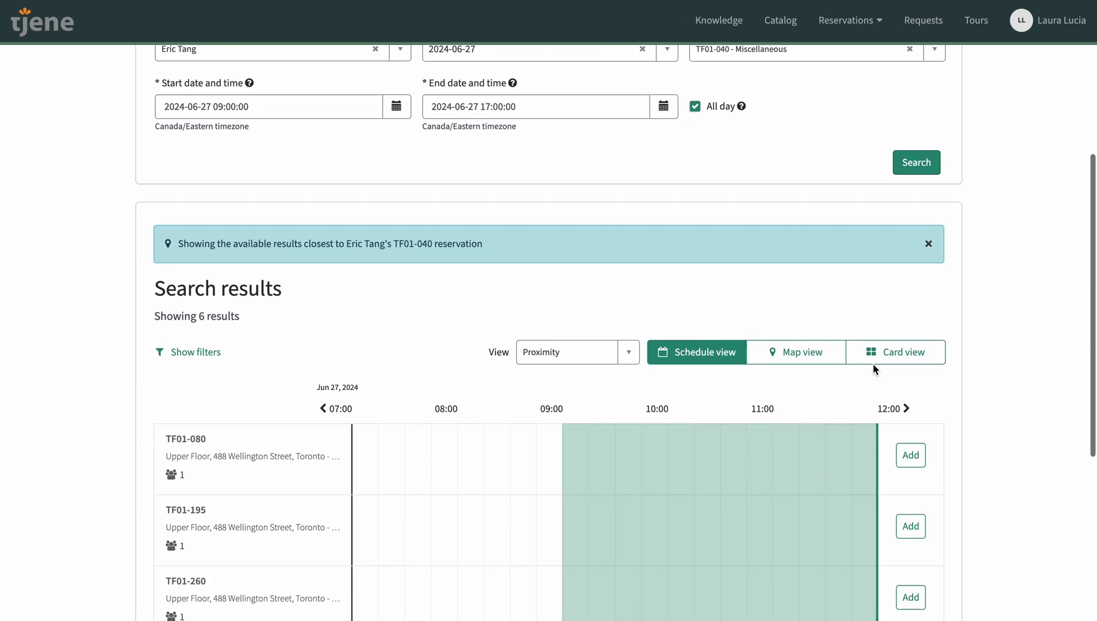
left_click(872, 363)
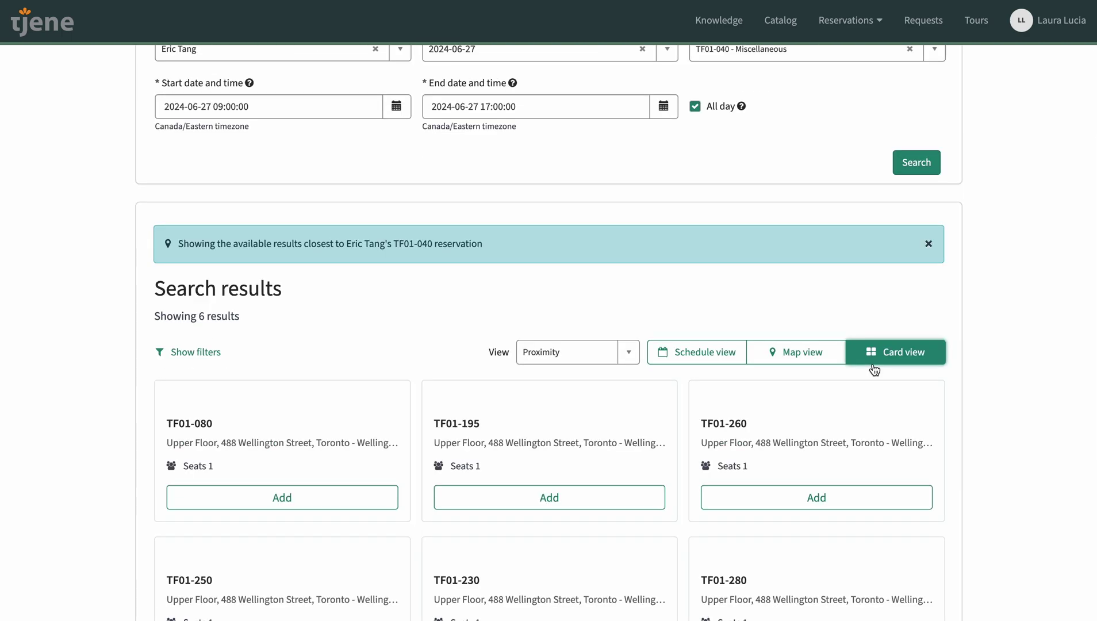
scroll(982, 396, "down", 3)
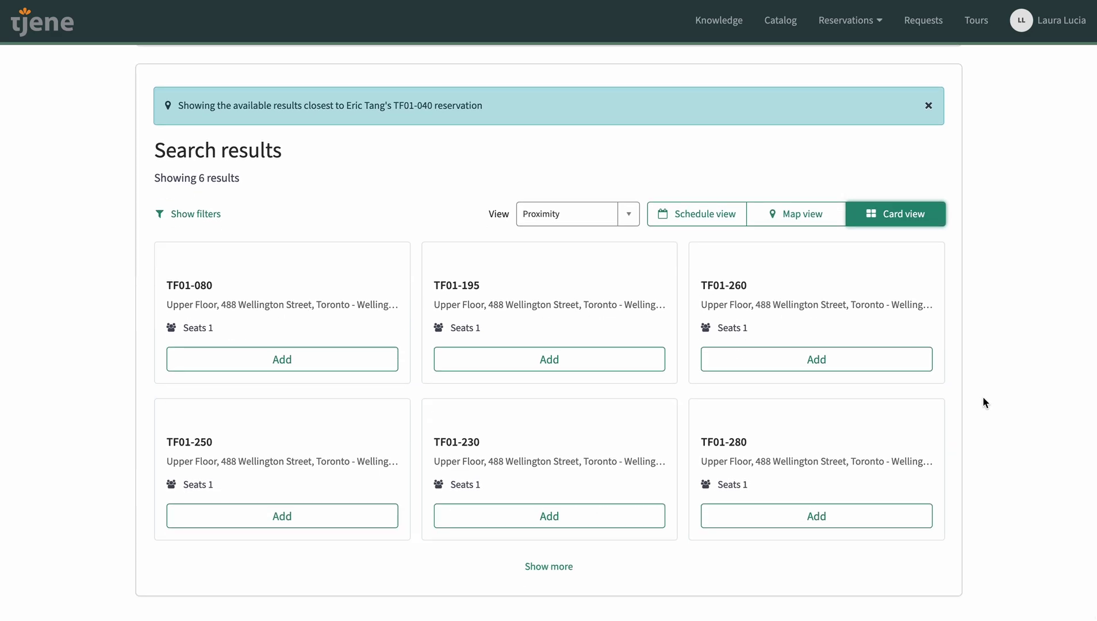
left_click(696, 213)
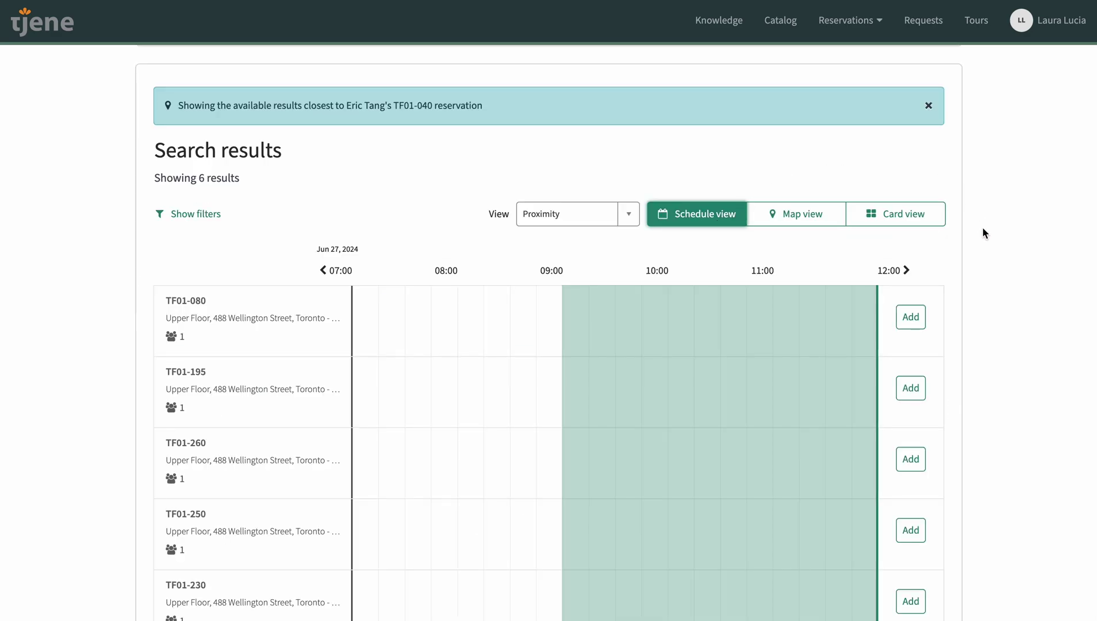
scroll(985, 234, "up", 1)
left_click(797, 232)
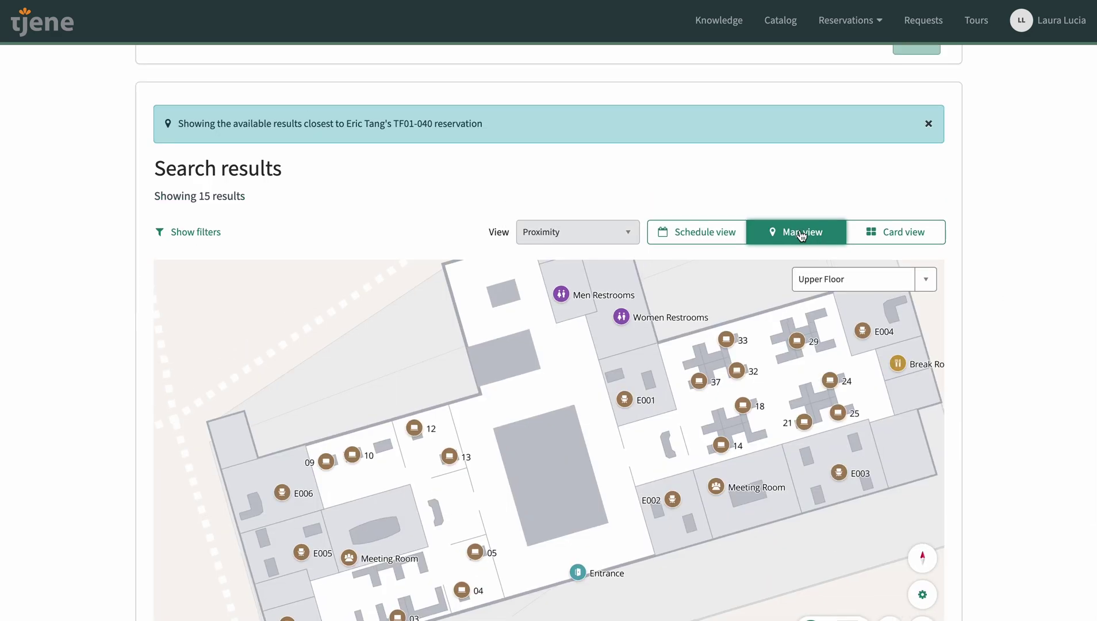
left_click_drag(795, 333, 681, 269)
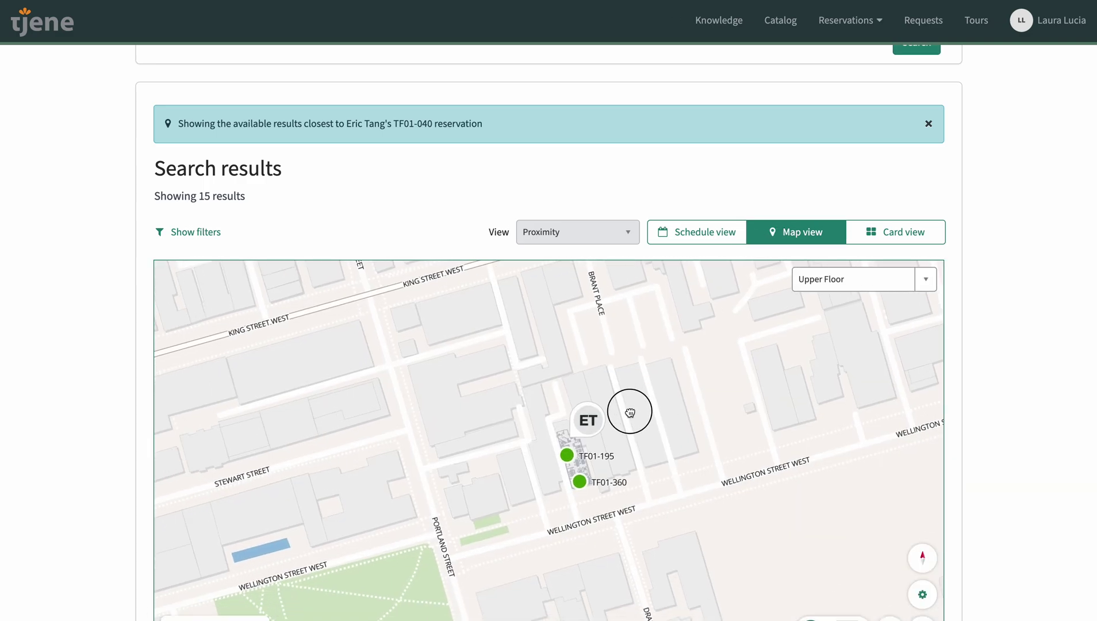
scroll(999, 361, "down", 1)
scroll(622, 355, "up", 3)
scroll(622, 356, "up", 1)
scroll(639, 369, "up", 1)
scroll(647, 365, "up", 1)
- Add workspace TF01-080, clear the subject, and submit the 2024-06-27 workstation reservation
left_click(563, 298)
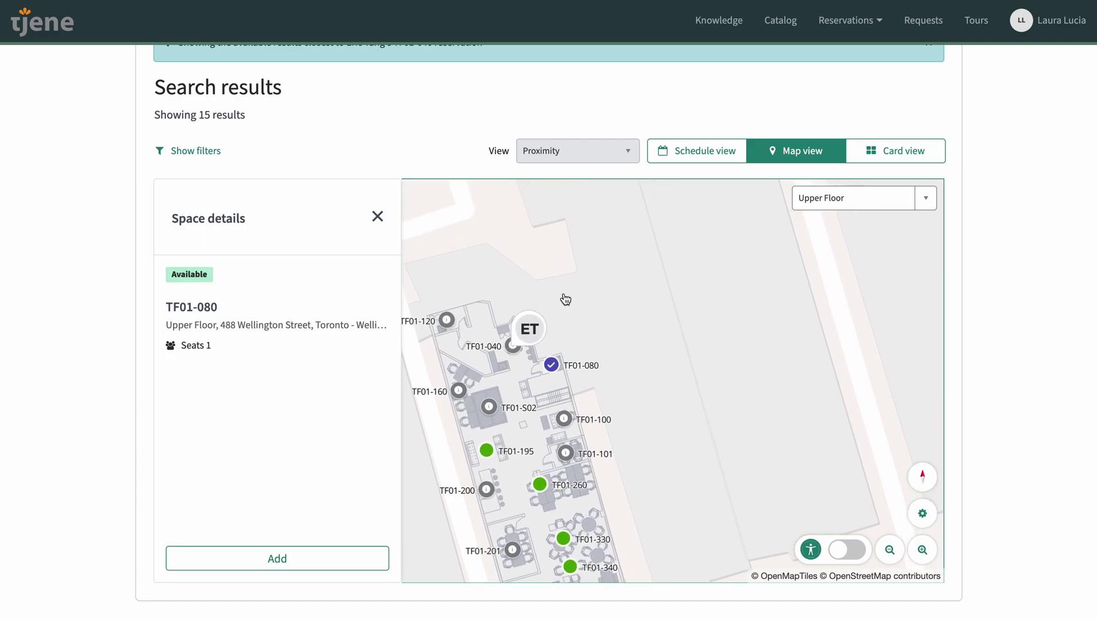
left_click(276, 559)
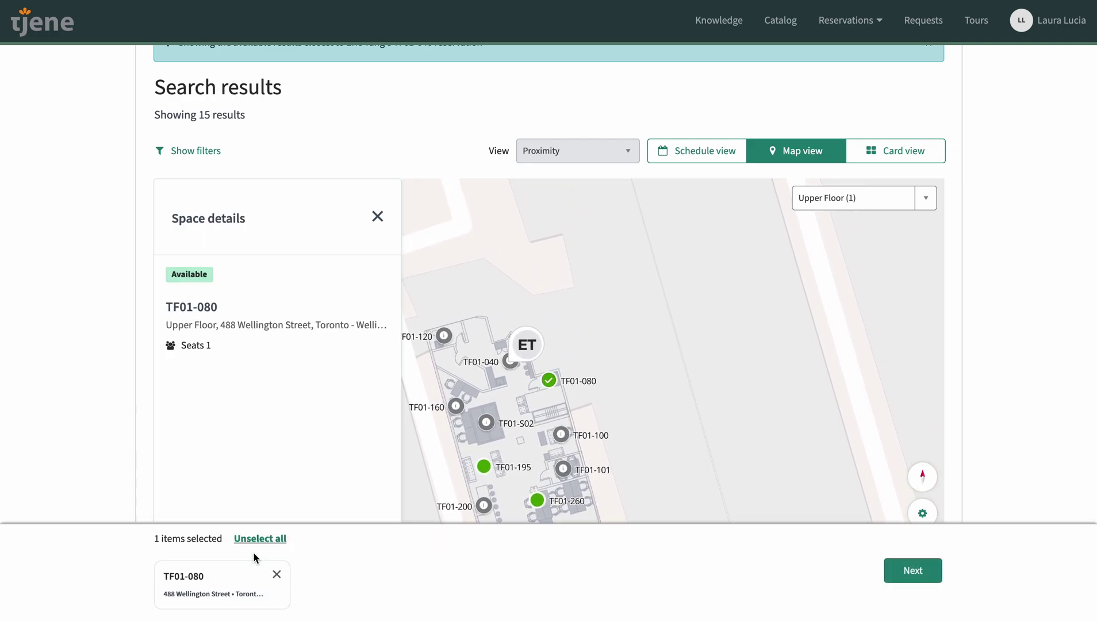
left_click(902, 569)
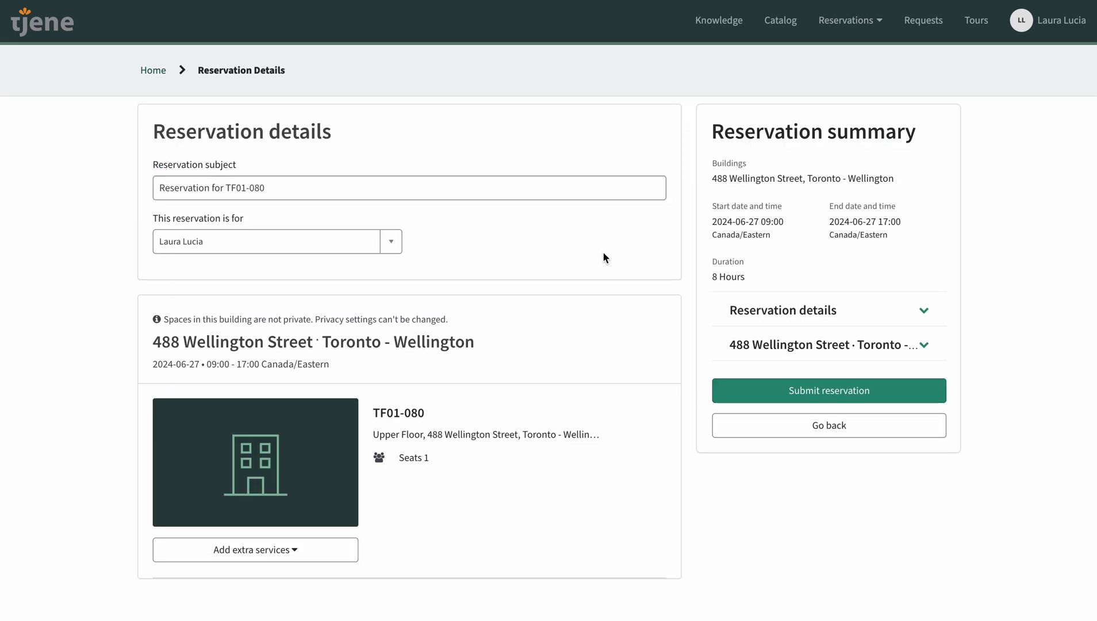
left_click(575, 188)
key("ctrl+a")
type("Works")
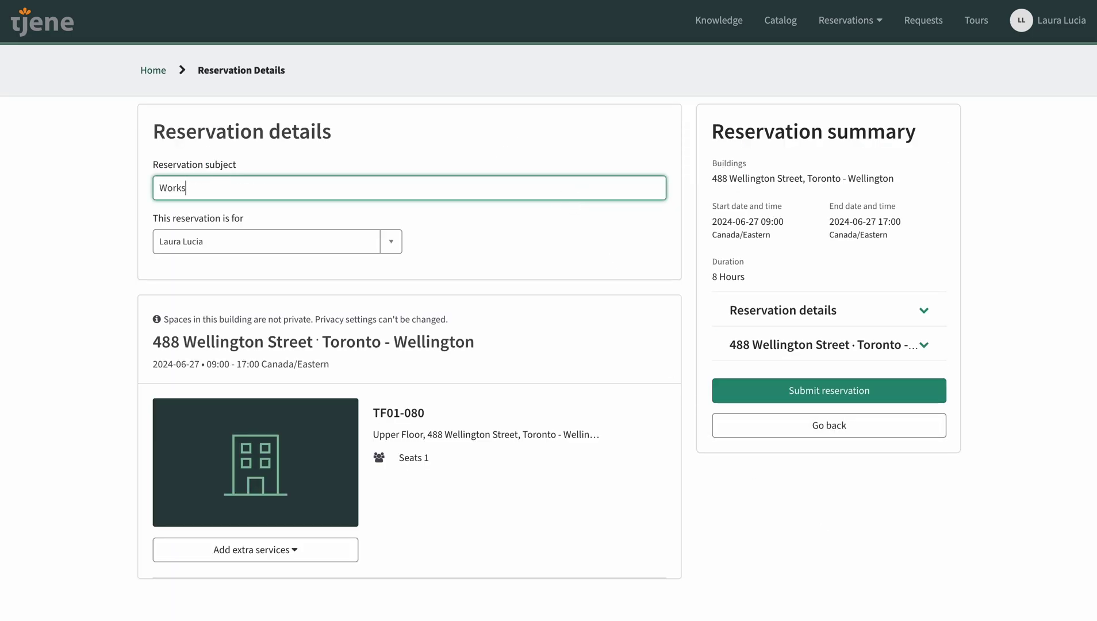
type("tation Reserva")
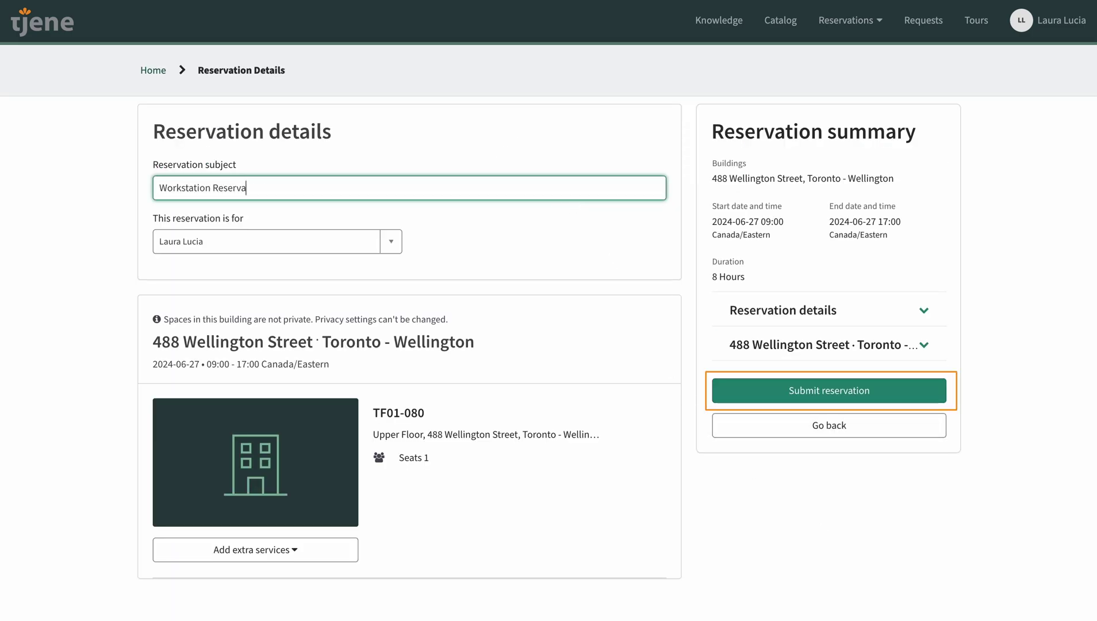
type("tion")
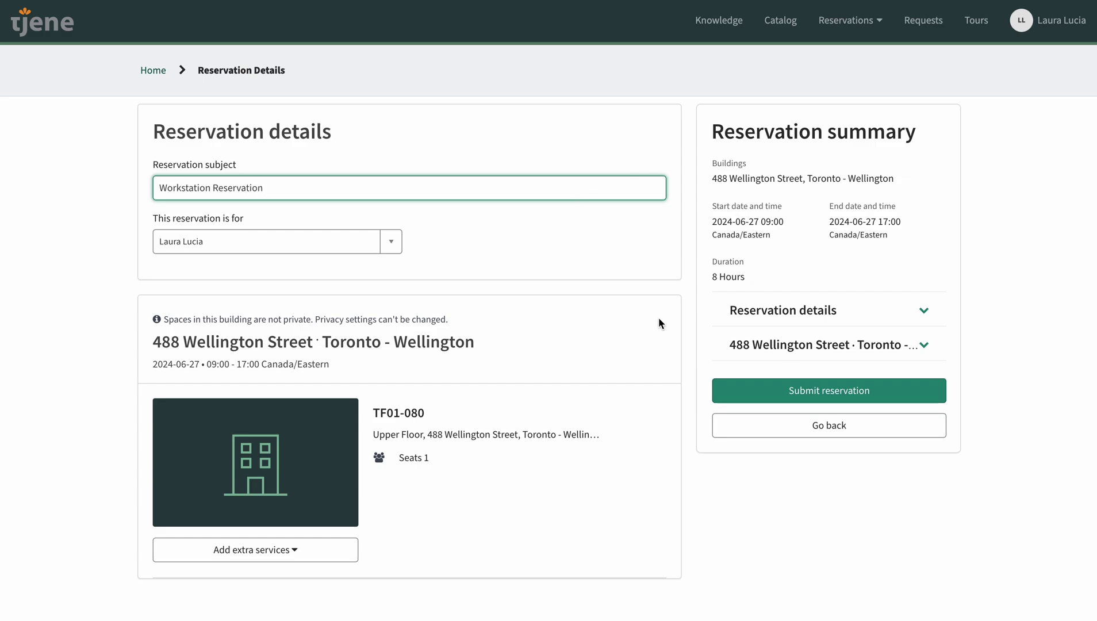
left_click(732, 393)
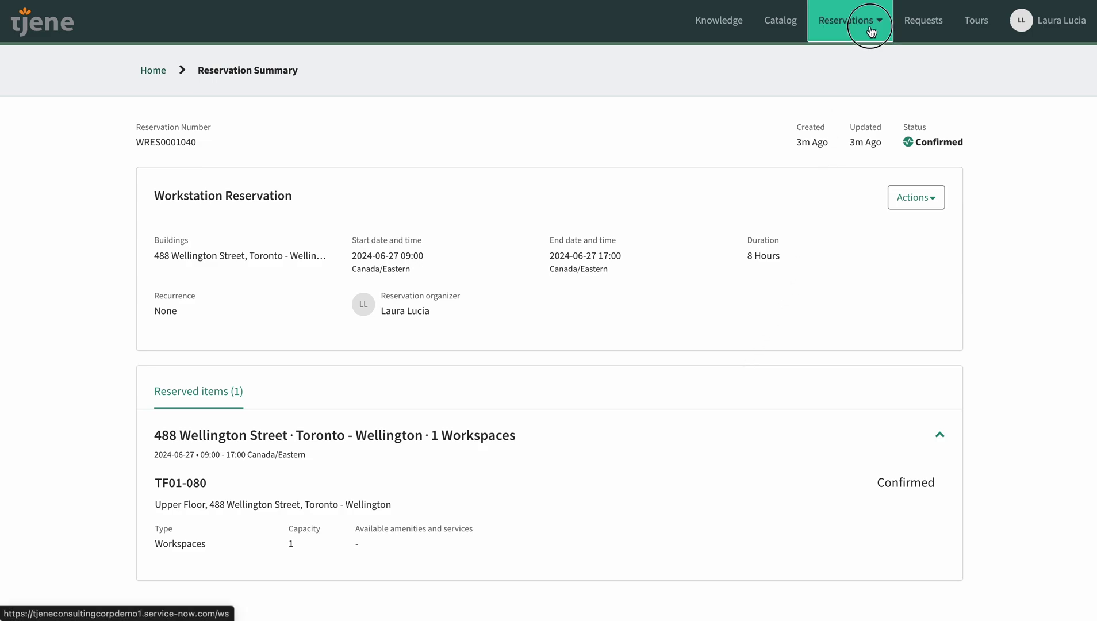
- Go to My Reservations from the Reservations menu to find the TF01-080 booking
left_click(848, 20)
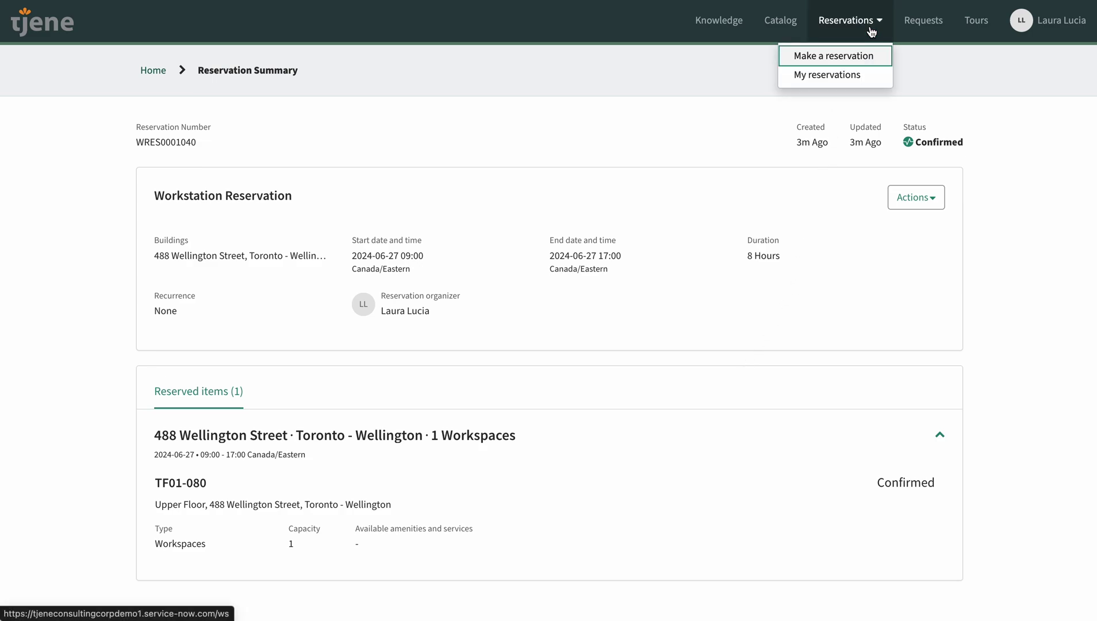
left_click(827, 75)
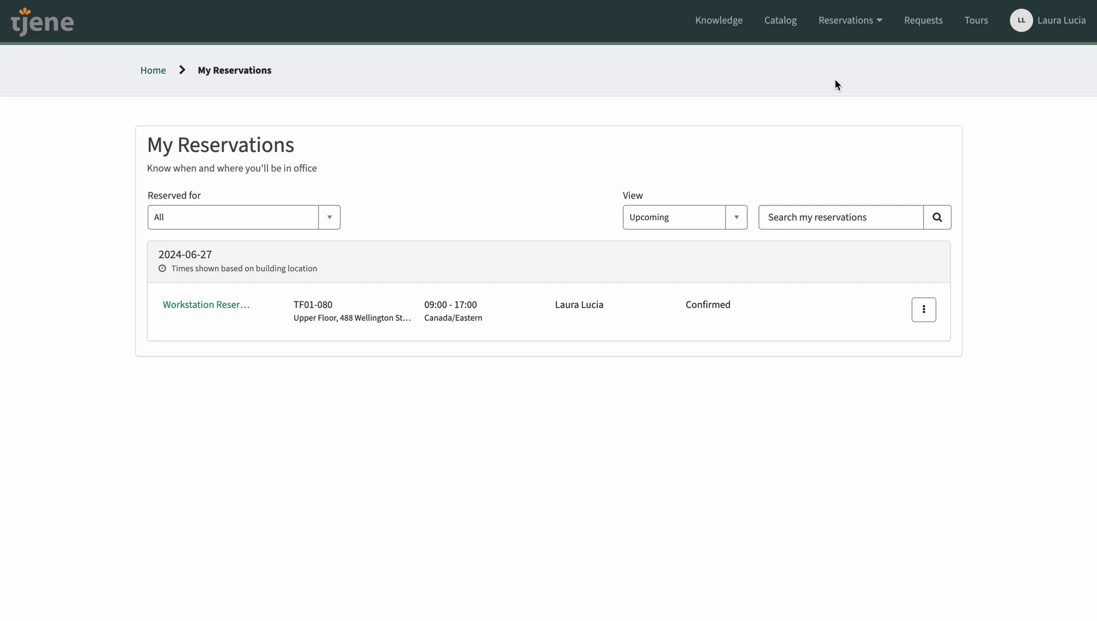
- Start a new reservation at 488 Wellington Street, limited to the Upper Floor
left_click(849, 20)
left_click(870, 55)
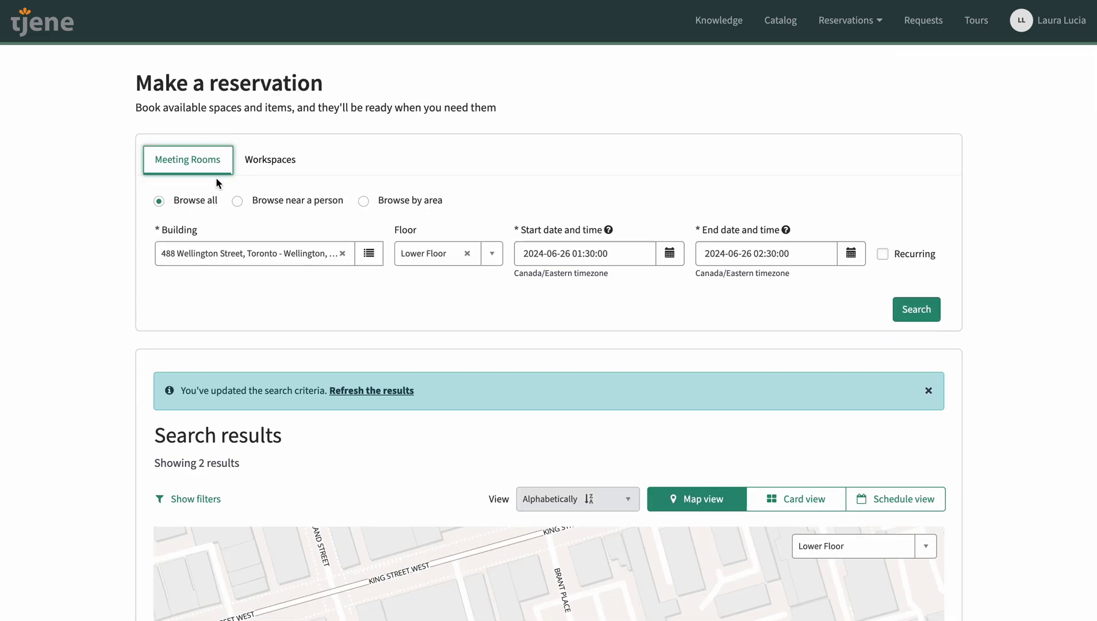
left_click(343, 253)
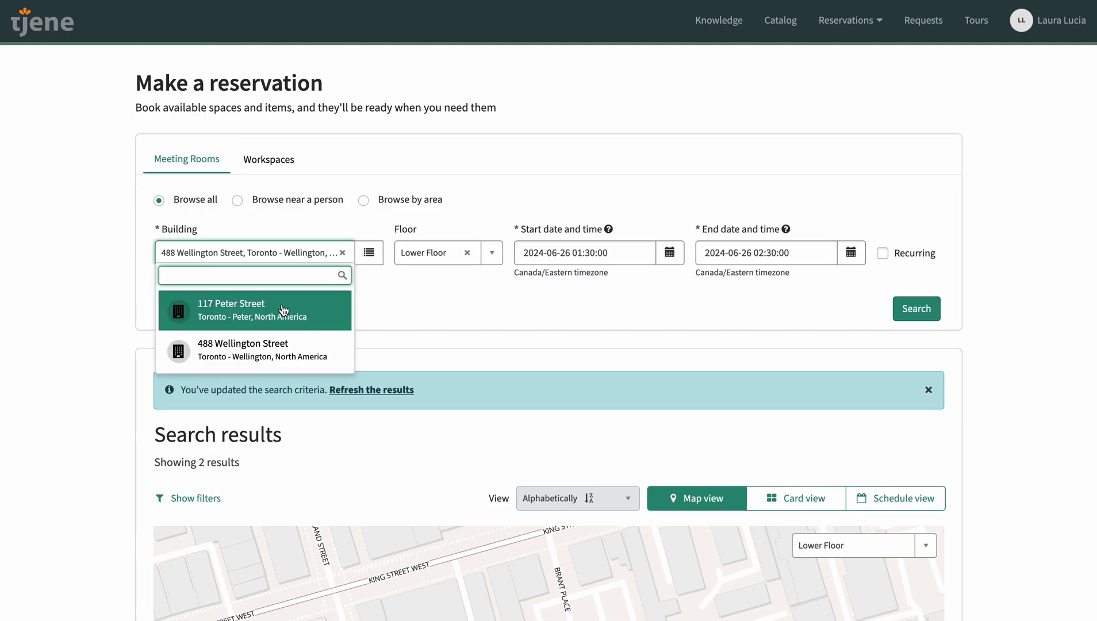
left_click(290, 345)
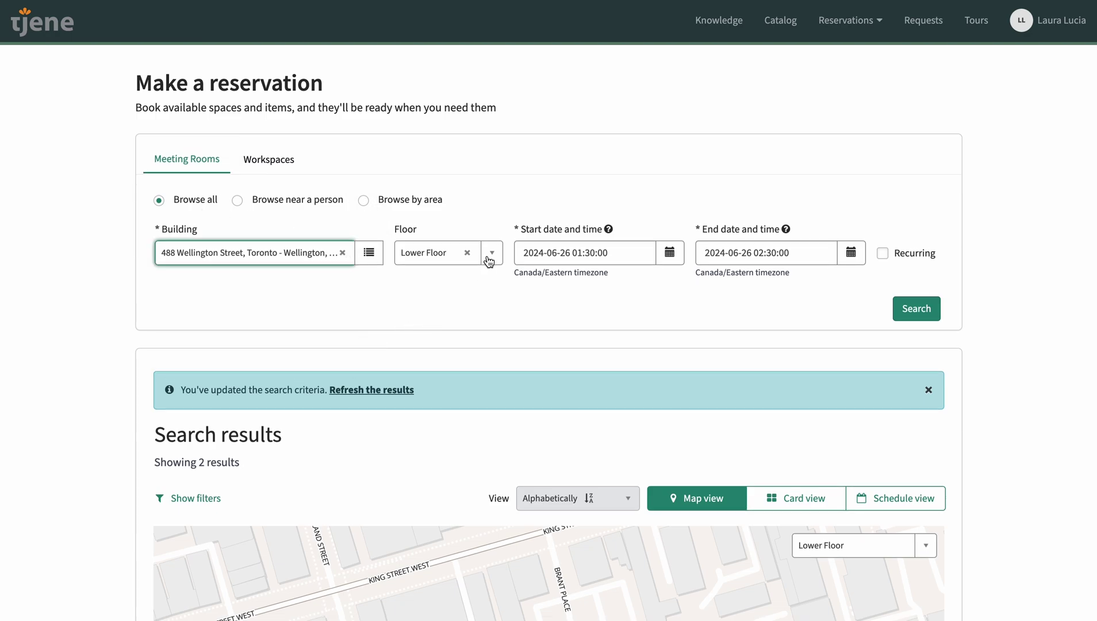
left_click(467, 252)
left_click(458, 320)
- Set the meeting start to 2024-06-27 at 10:30
left_click(670, 253)
left_click(773, 413)
left_click(696, 459)
left_click(687, 323)
left_click(687, 323)
left_click(688, 324)
left_click(687, 324)
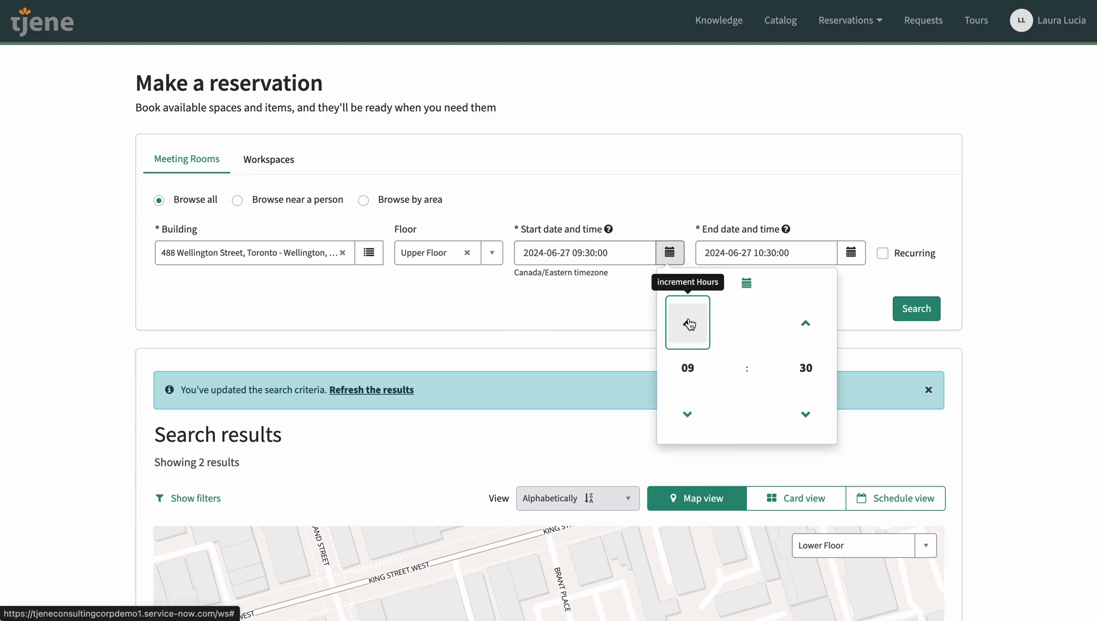
- Make the room booking repeat monthly for 4 months and rerun the search
left_click(882, 253)
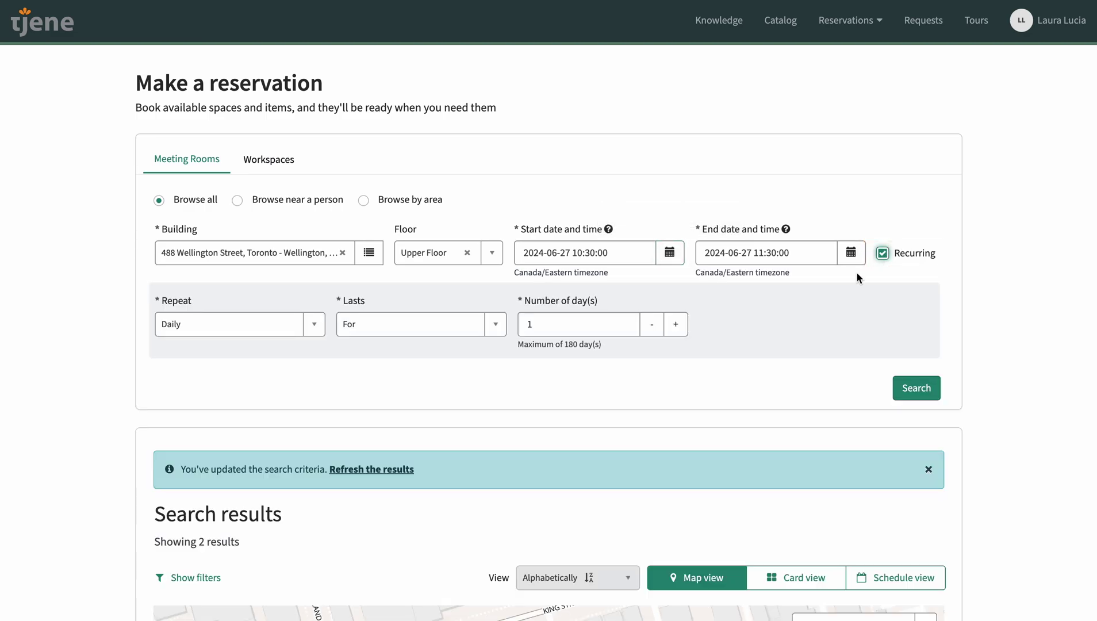
left_click(314, 323)
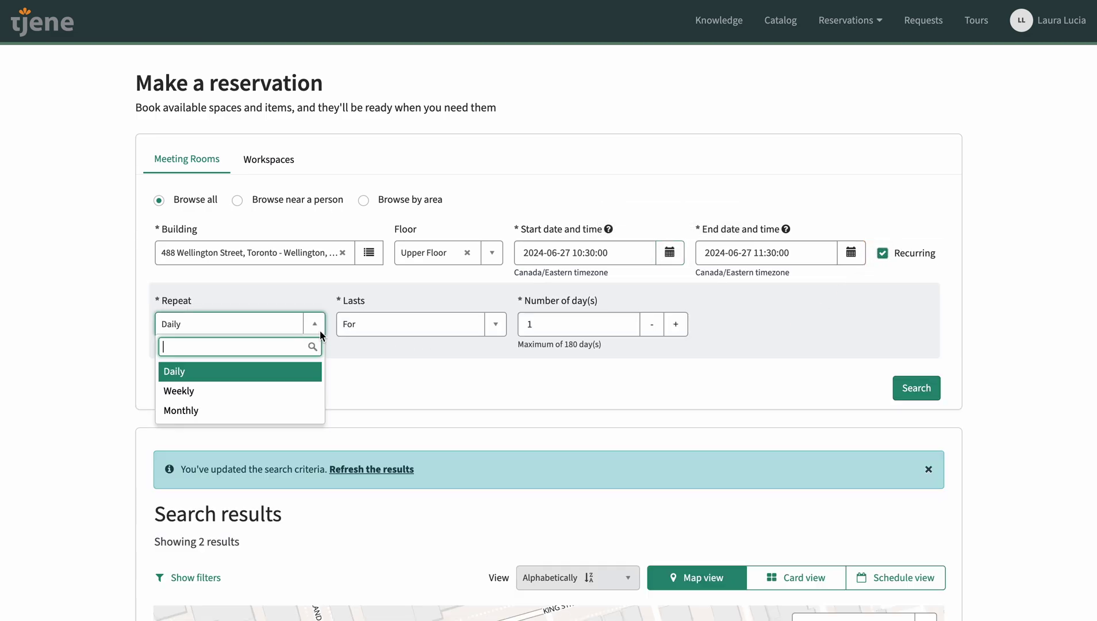
left_click(307, 414)
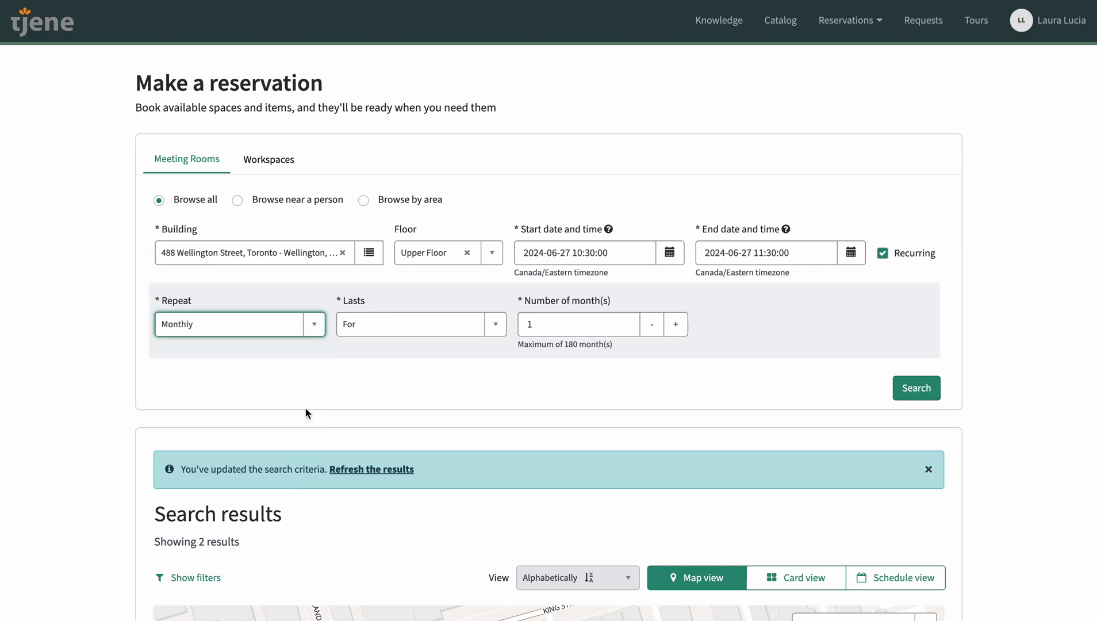
left_click(619, 329)
left_click(676, 323)
left_click(675, 323)
left_click(916, 388)
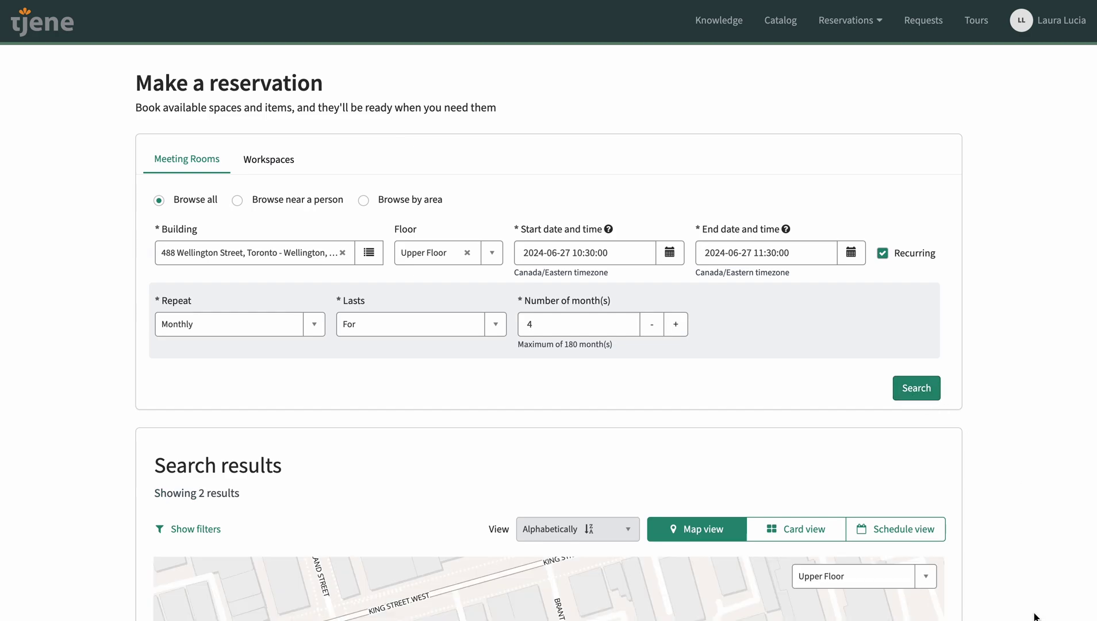
scroll(1035, 616, "down", 5)
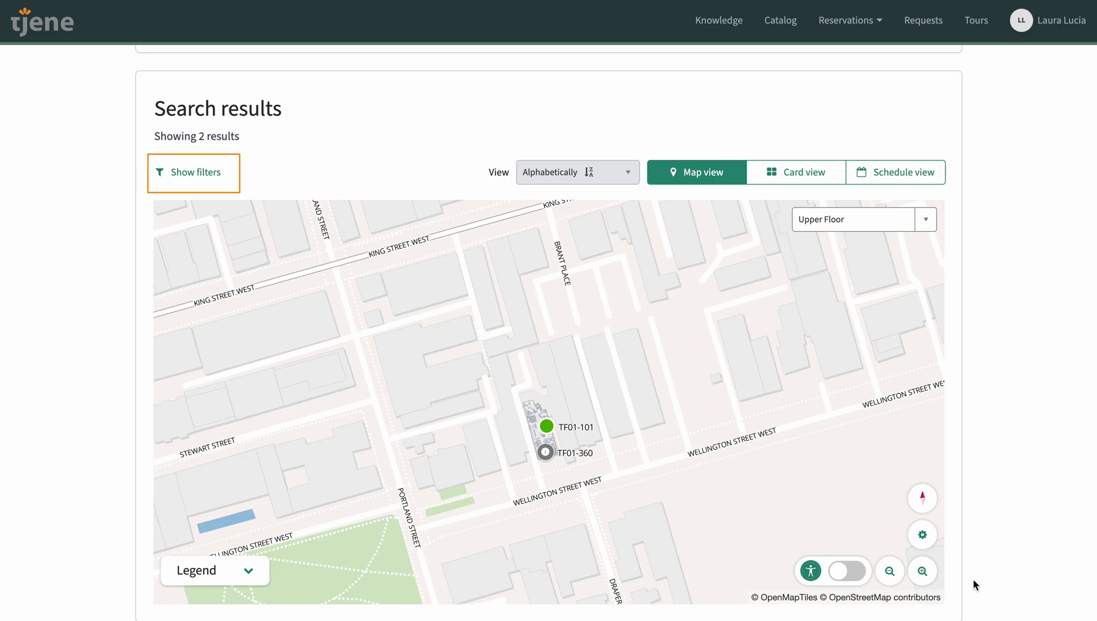
- Filter rooms to capacity 2 with Polycom, then add the Chateau room (TF01-101)
left_click(195, 171)
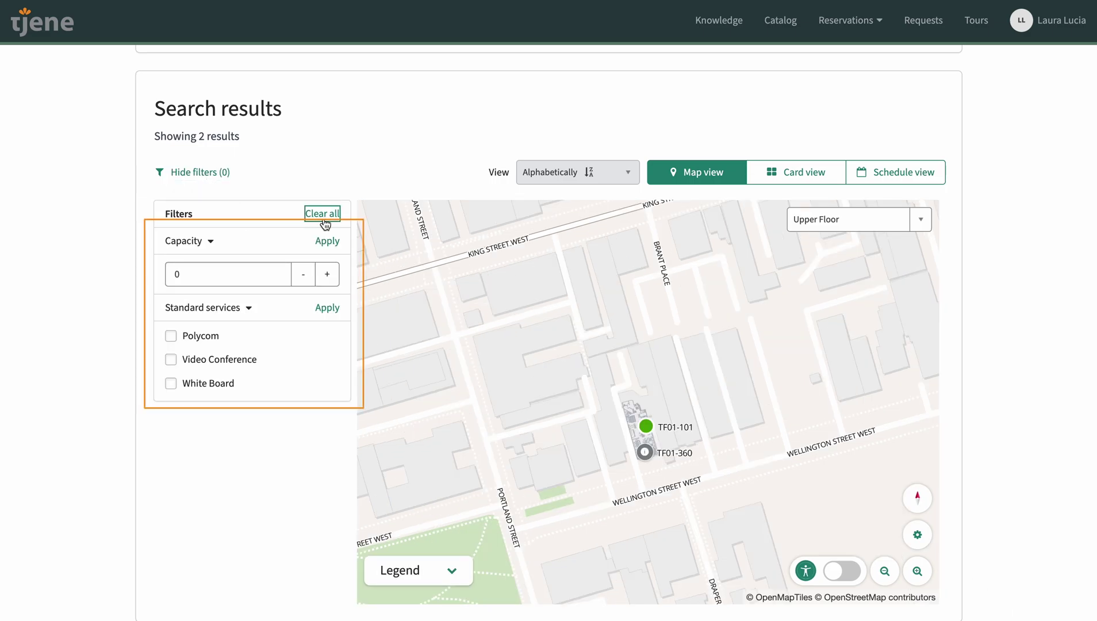
left_click(326, 274)
left_click(326, 273)
left_click(327, 241)
left_click(201, 335)
scroll(627, 431, "up", 3)
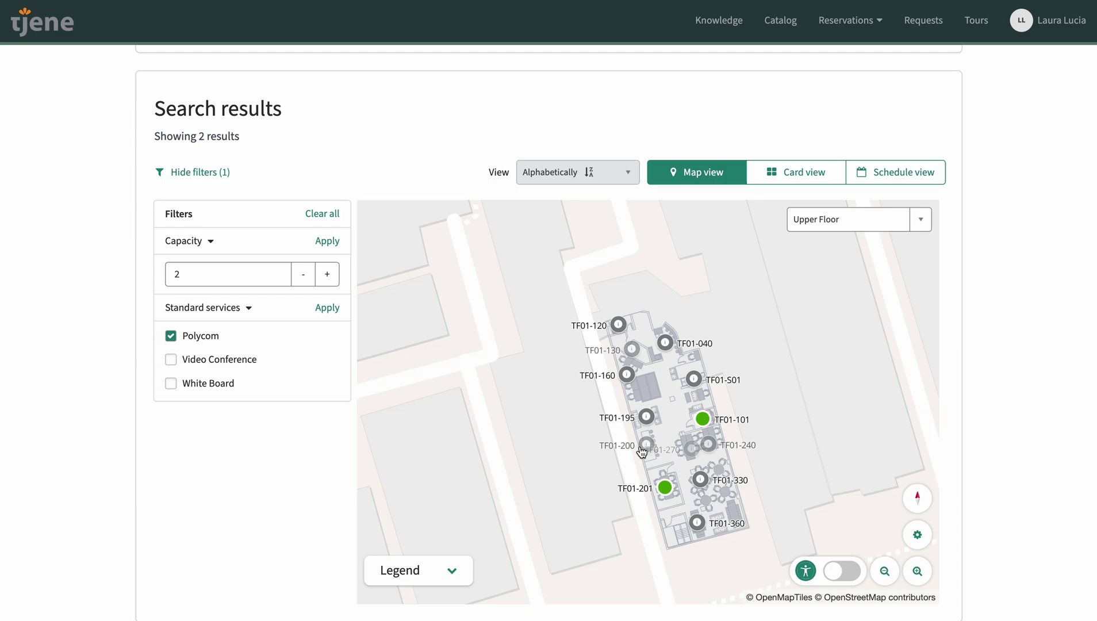
left_click(703, 420)
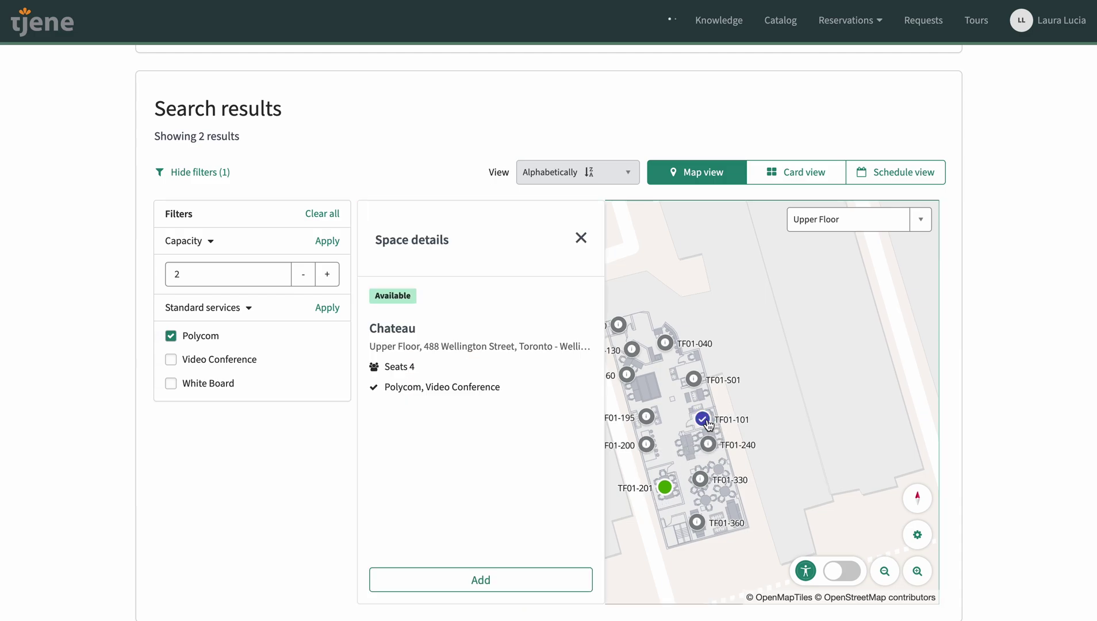
left_click(574, 580)
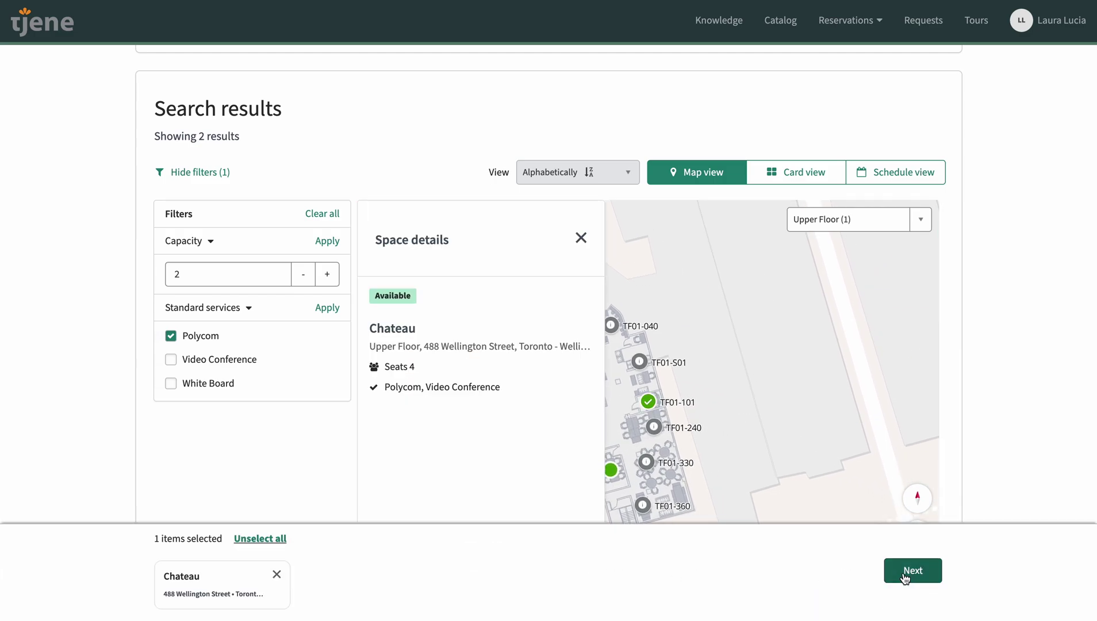
- Continue to Reservation details and submit the monthly recurring Chateau reservation
left_click(914, 571)
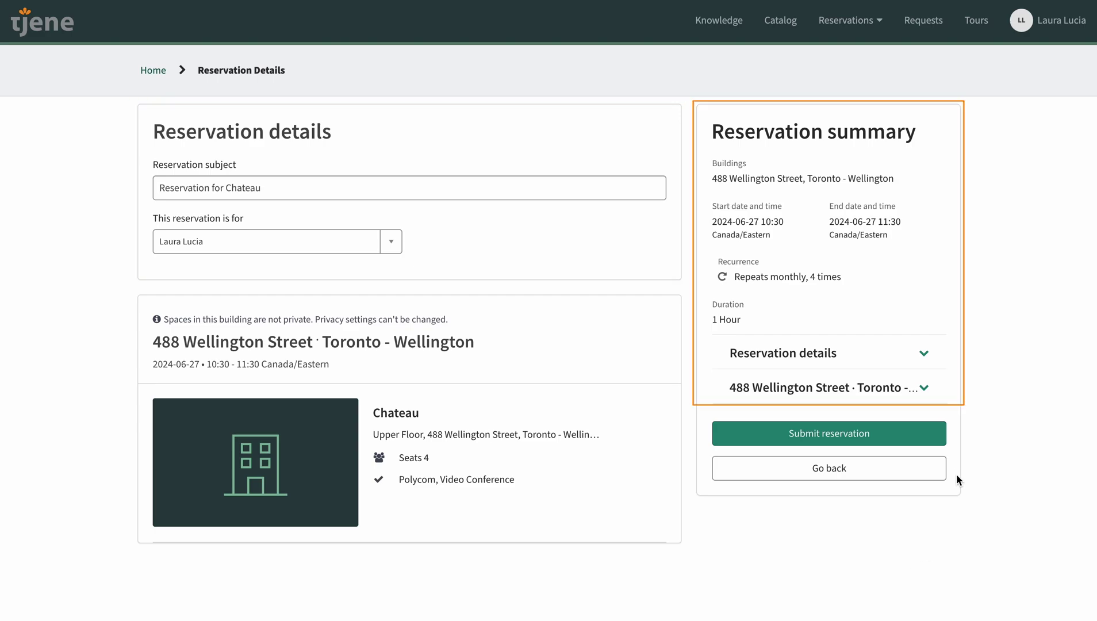
left_click(942, 443)
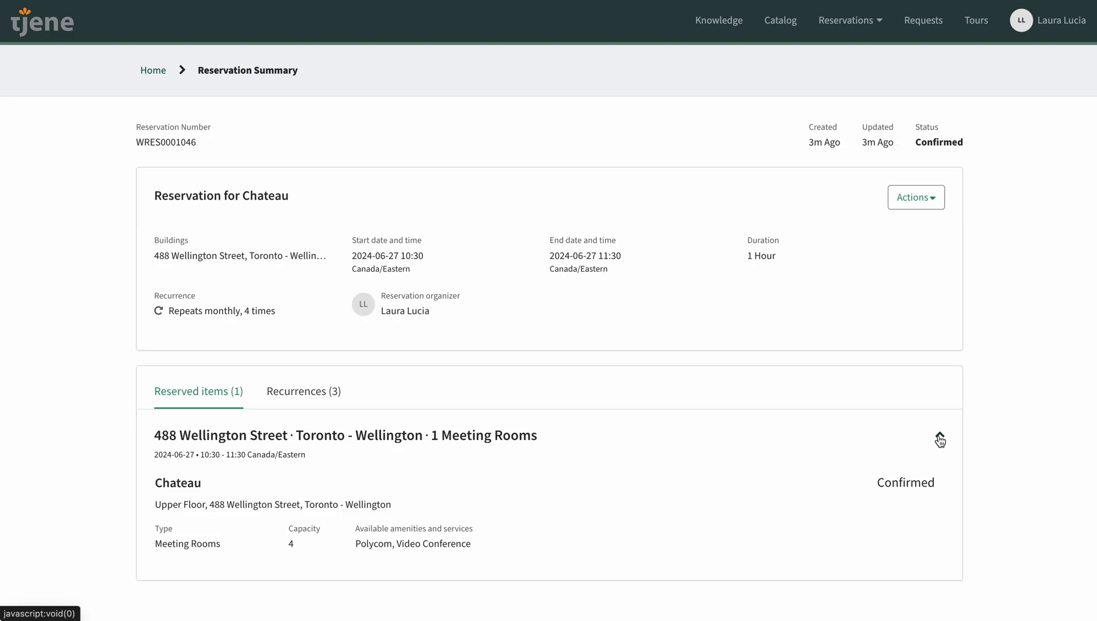
- Open My Reservations to see the Chateau bookings from 2024-06-27 through 2024-09-27
left_click(848, 20)
left_click(885, 77)
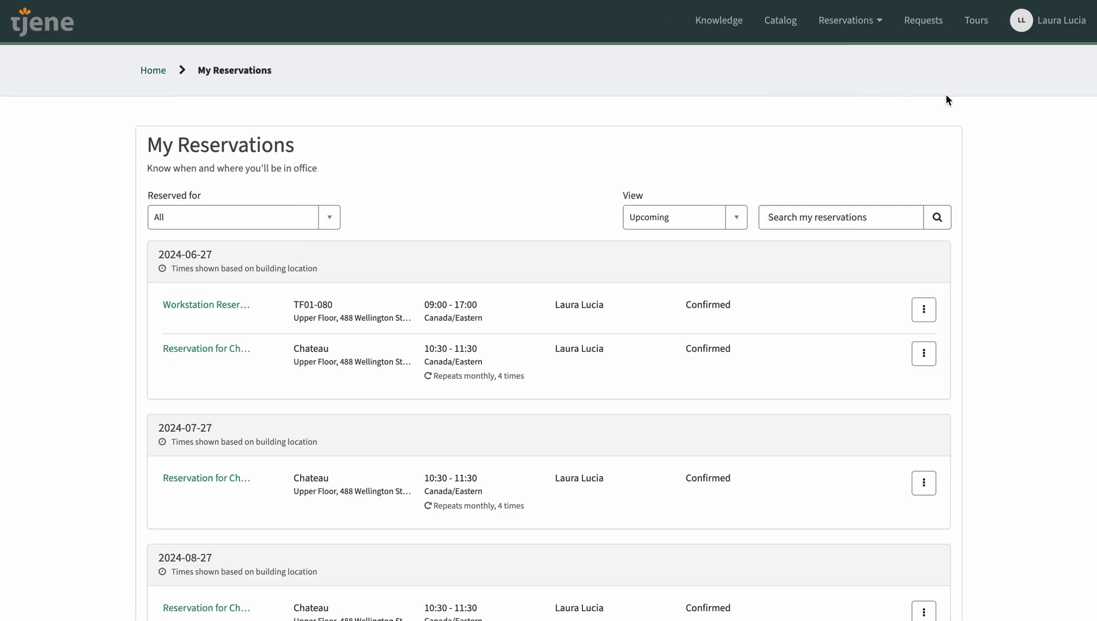
scroll(1004, 273, "down", 3)
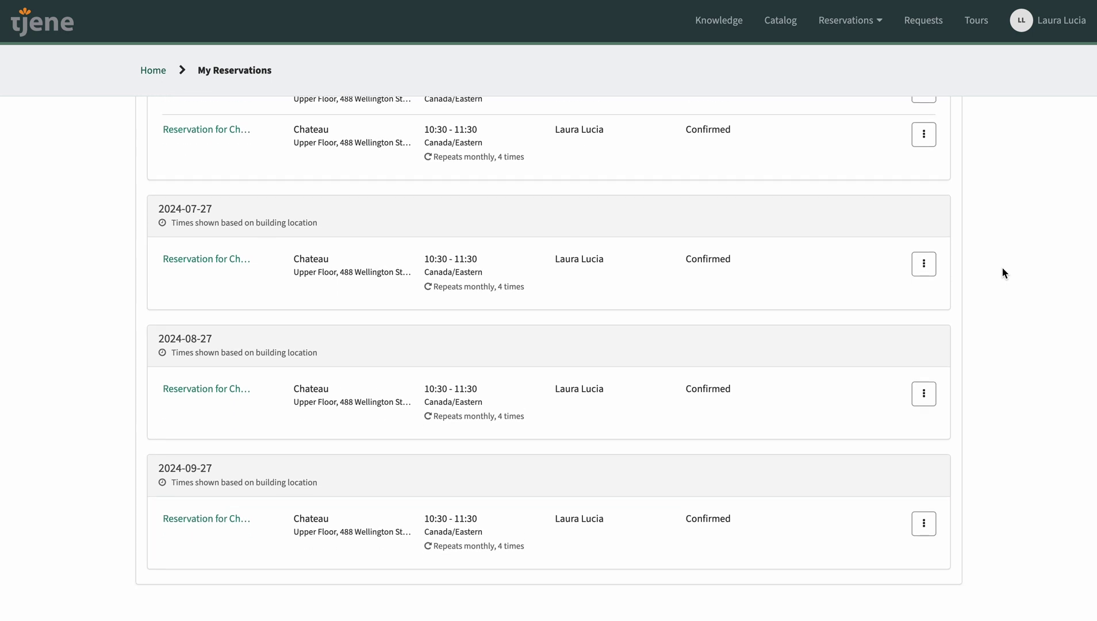